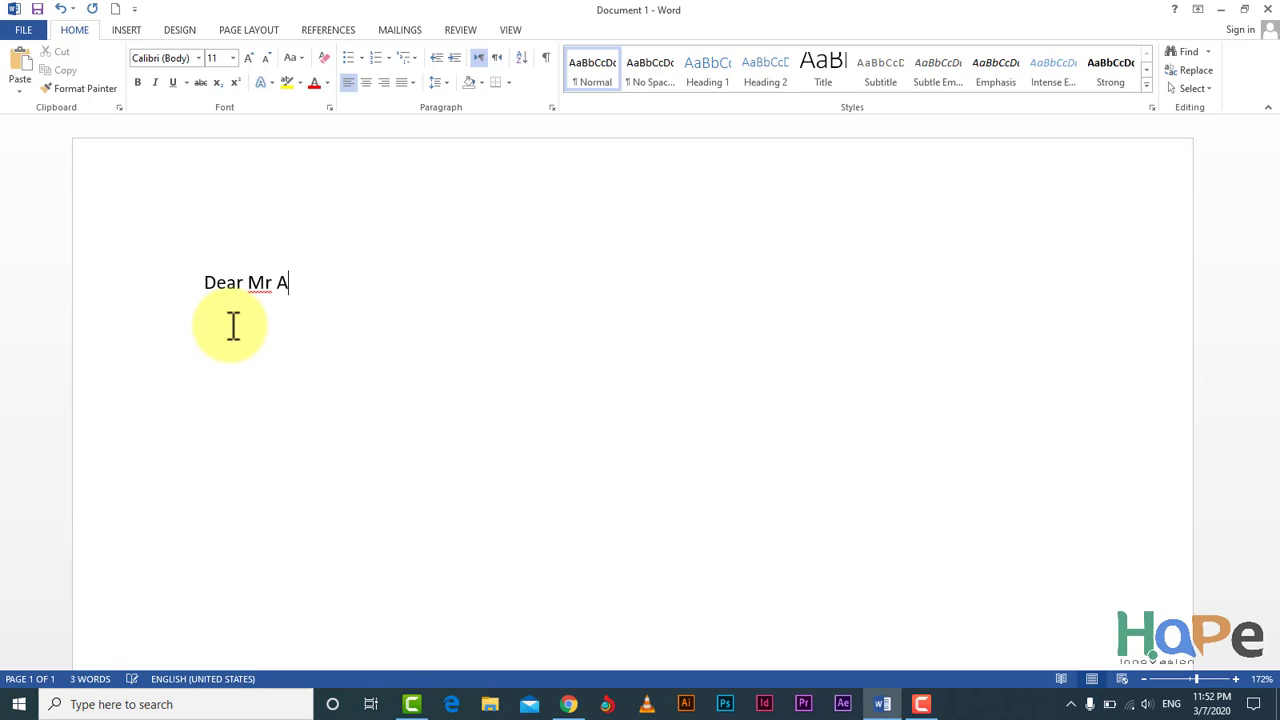
# - Complete the salutation as "Dear Mr." followed by the recipient's name and a period
pyautogui.write('li')
pyautogui.press('BackSpace')
pyautogui.press('BackSpace')
pyautogui.press('BackSpace')
pyautogui.press('BackSpace')
pyautogui.write('Alishuk')
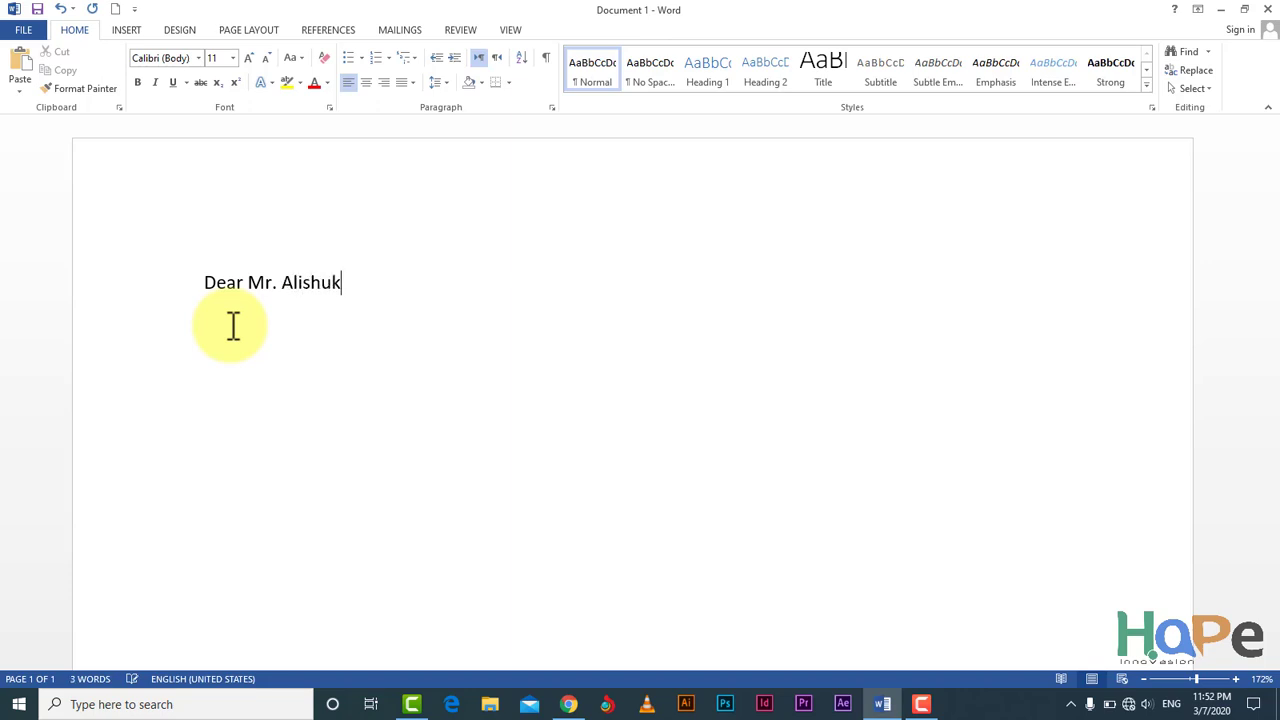
pyautogui.write('ra.')
pyautogui.press('Return')
# - Clear the spelling flag on the recipient's name and start a new paragraph below the salutation
pyautogui.rightClick(330, 288)
pyautogui.click(396, 262)
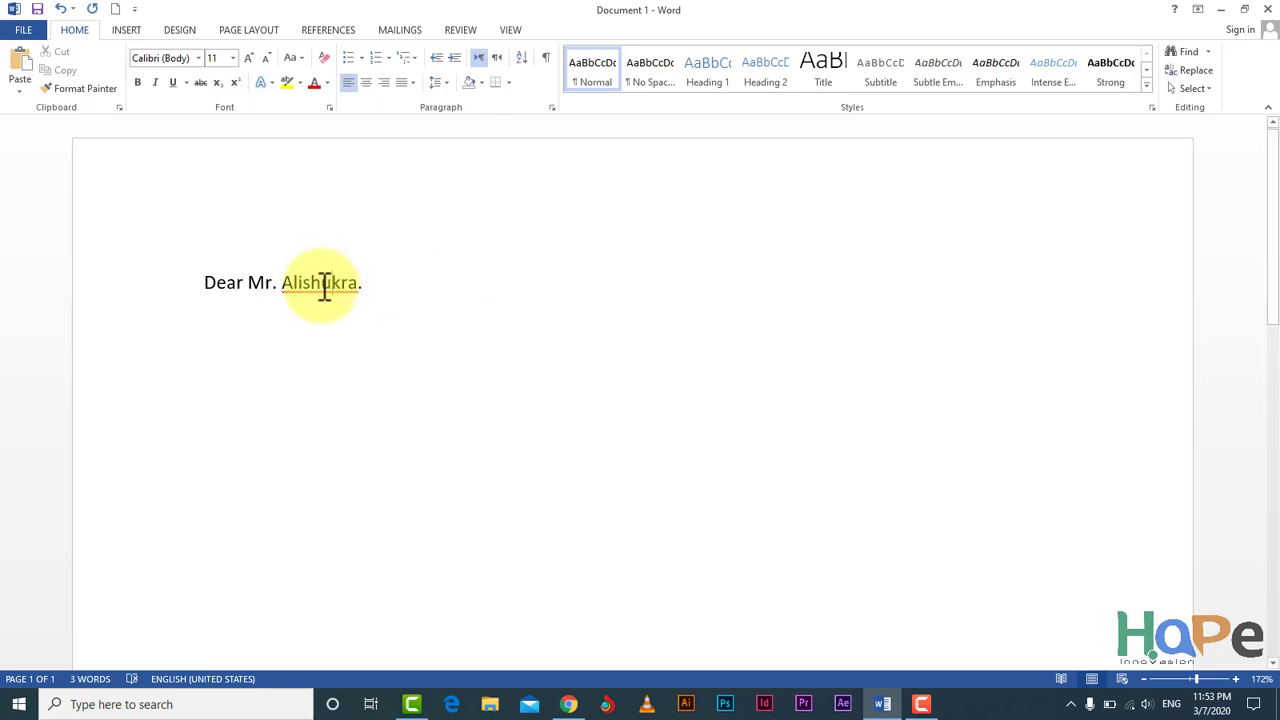
pyautogui.rightClick(325, 286)
pyautogui.click(400, 328)
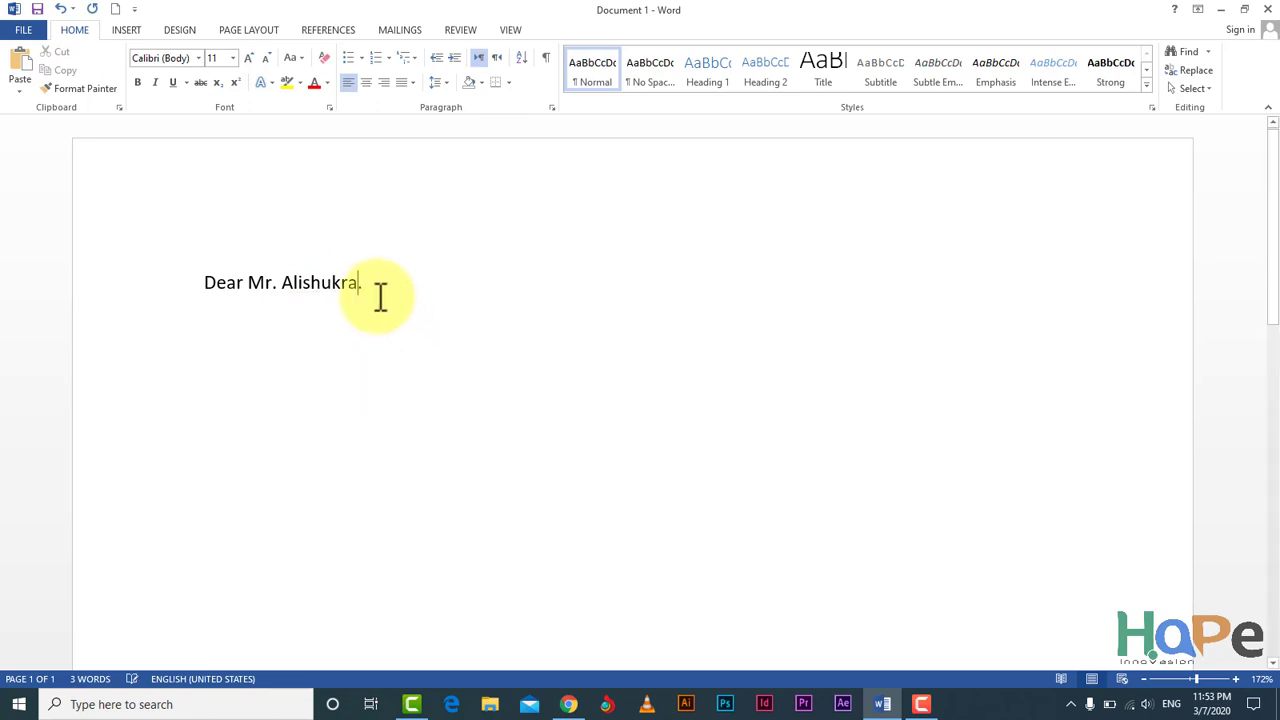
pyautogui.press('End')
pyautogui.press('Return')
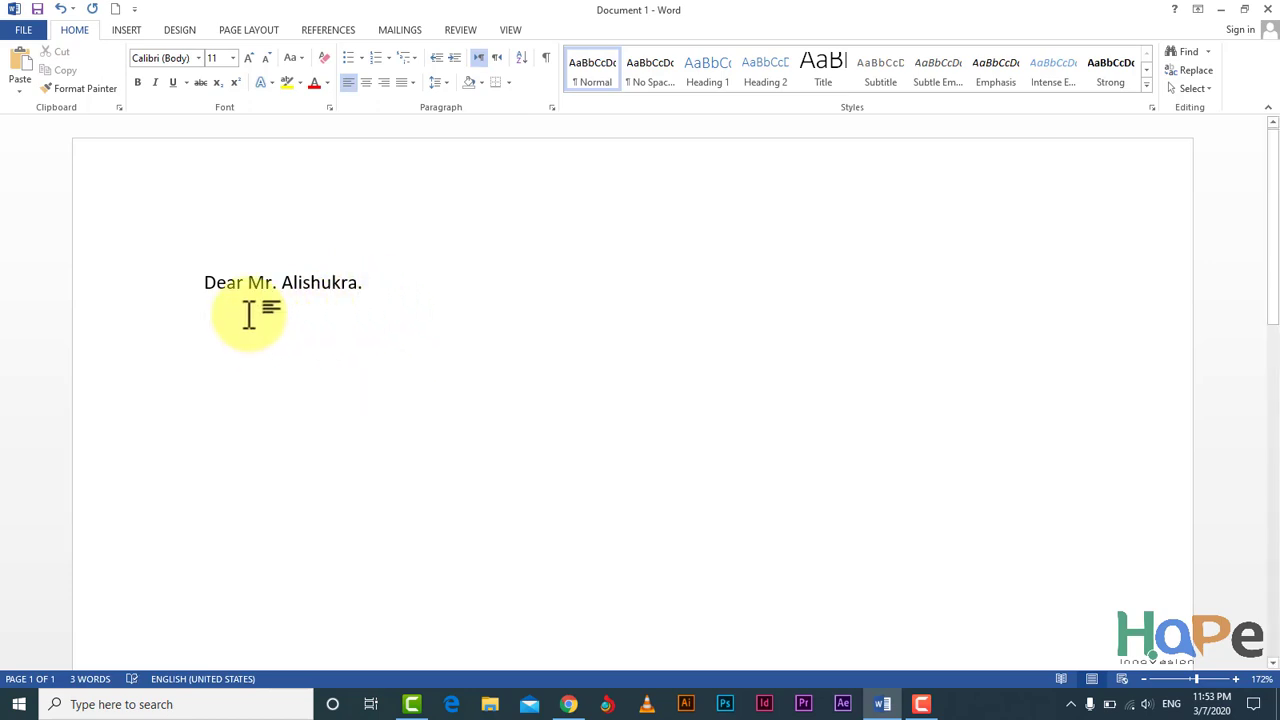
# - Begin the letter's body paragraph with the words "Honestly and"
pyautogui.write('ho')
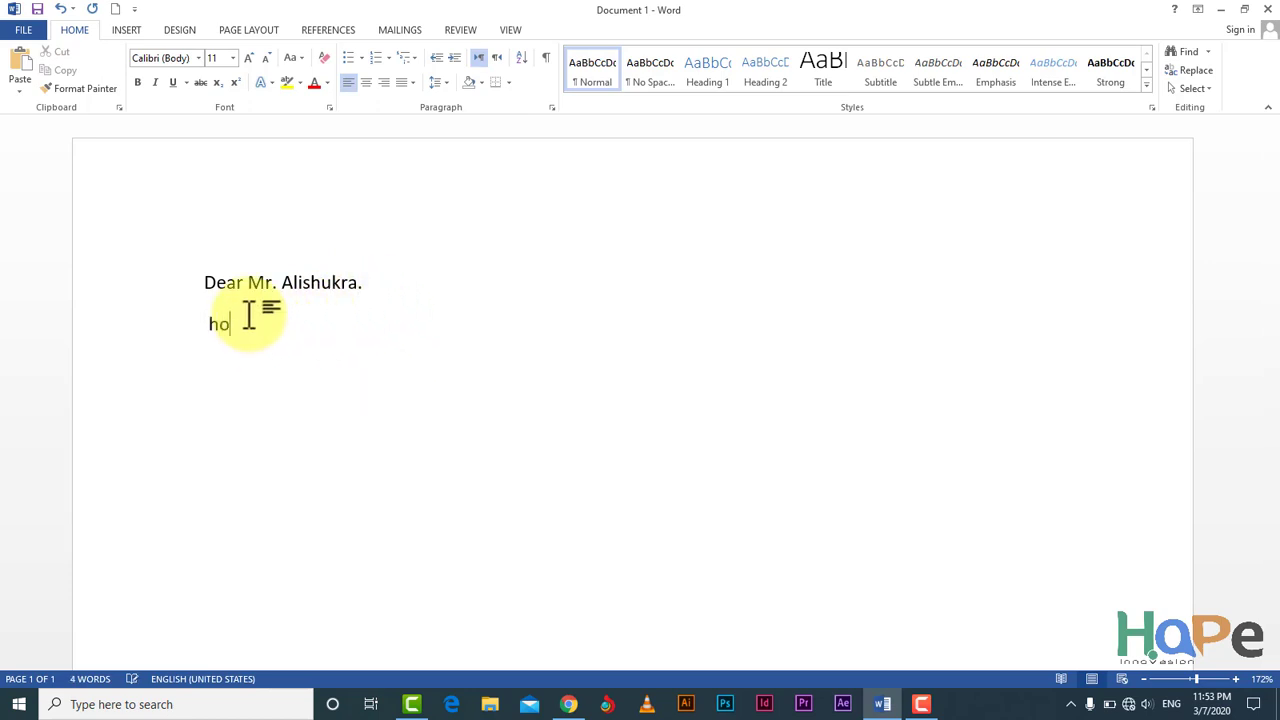
pyautogui.write('nesrly a')
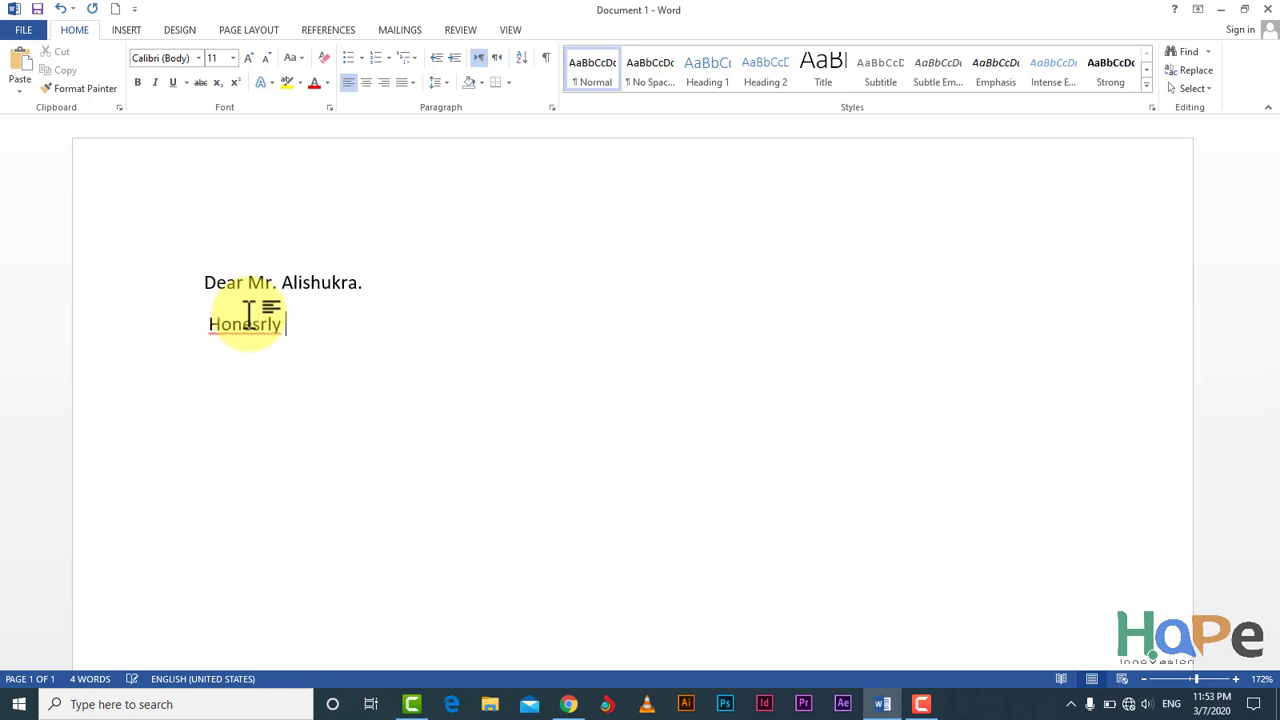
pyautogui.press('BackSpace')
pyautogui.press('BackSpace')
pyautogui.press('BackSpace')
pyautogui.press('BackSpace')
pyautogui.press('BackSpace')
pyautogui.write('tly and')
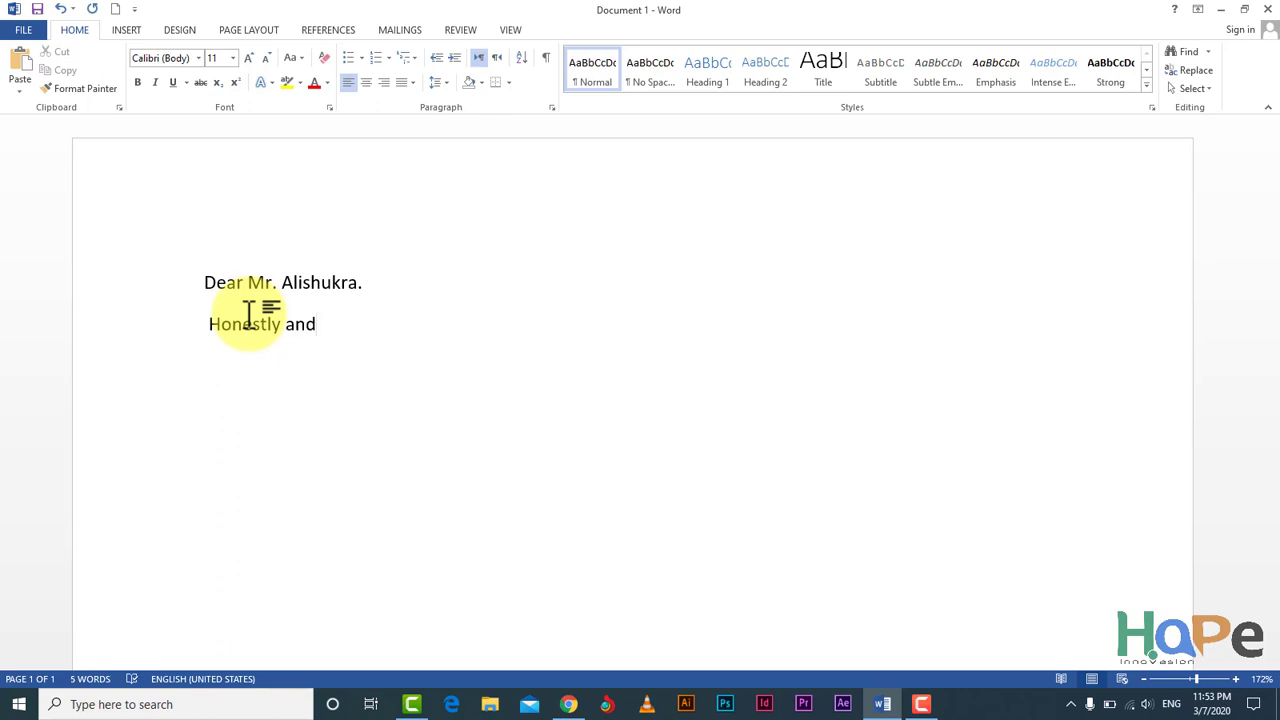
# - Complete the first sentence with "surely we discussed for your new computer machine."
pyautogui.write(' surely we disc')
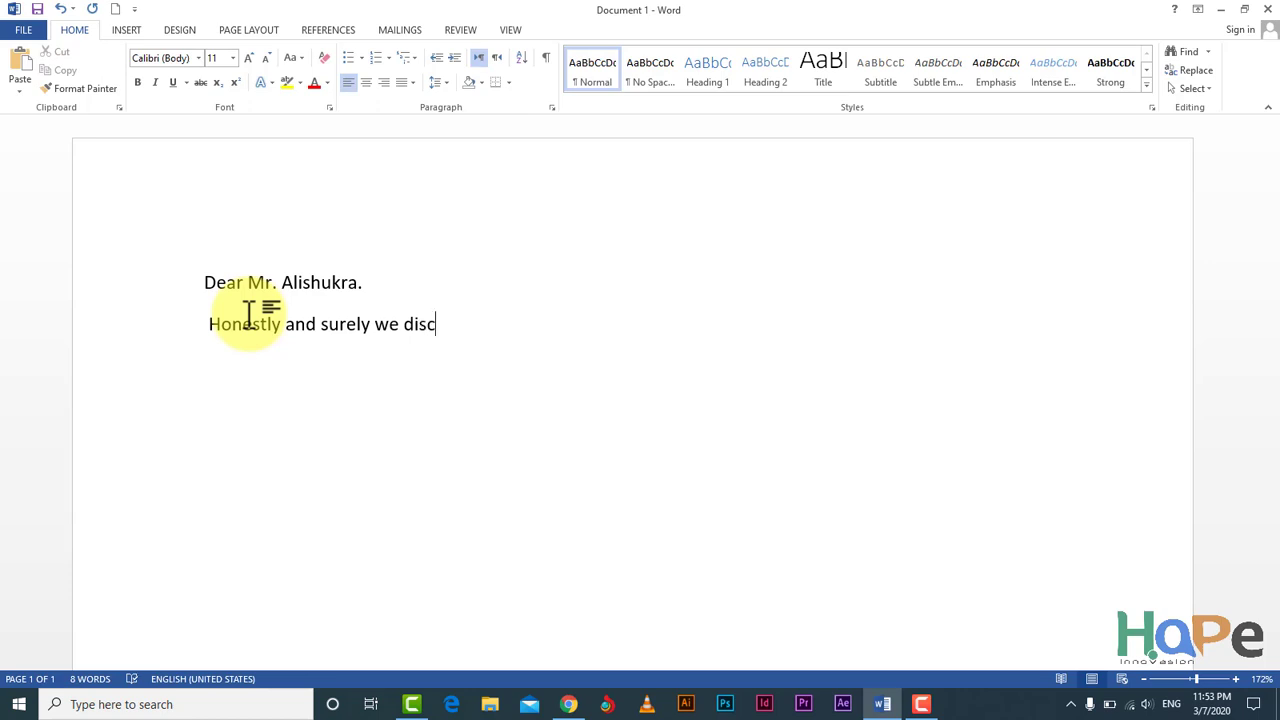
pyautogui.press('BackSpace')
pyautogui.write('scussed for yo')
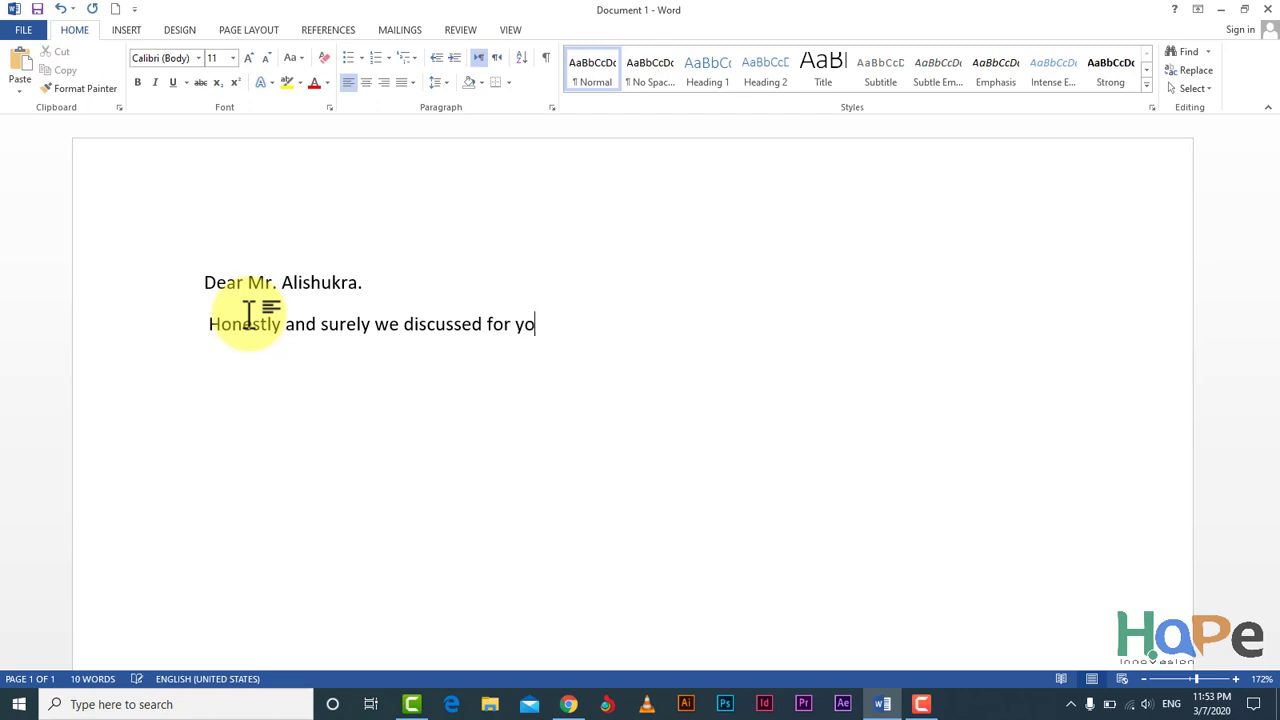
pyautogui.write('ur nw')
pyautogui.press('BackSpace')
pyautogui.write('ew computer ')
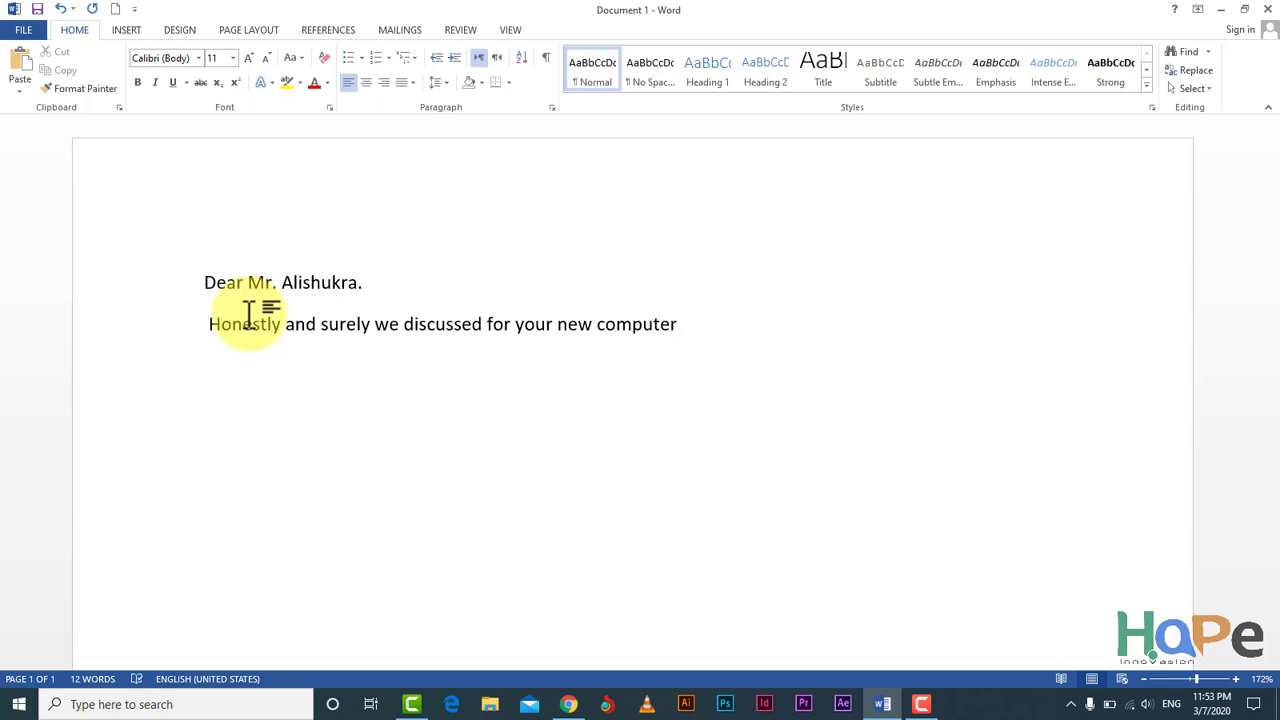
pyautogui.write('mach')
pyautogui.write('ine')
pyautogui.write(' .')
# - Start the second sentence of the body with "I'm sure you will find the price"
pyautogui.write('i')
pyautogui.write("'")
pyautogui.write('m s')
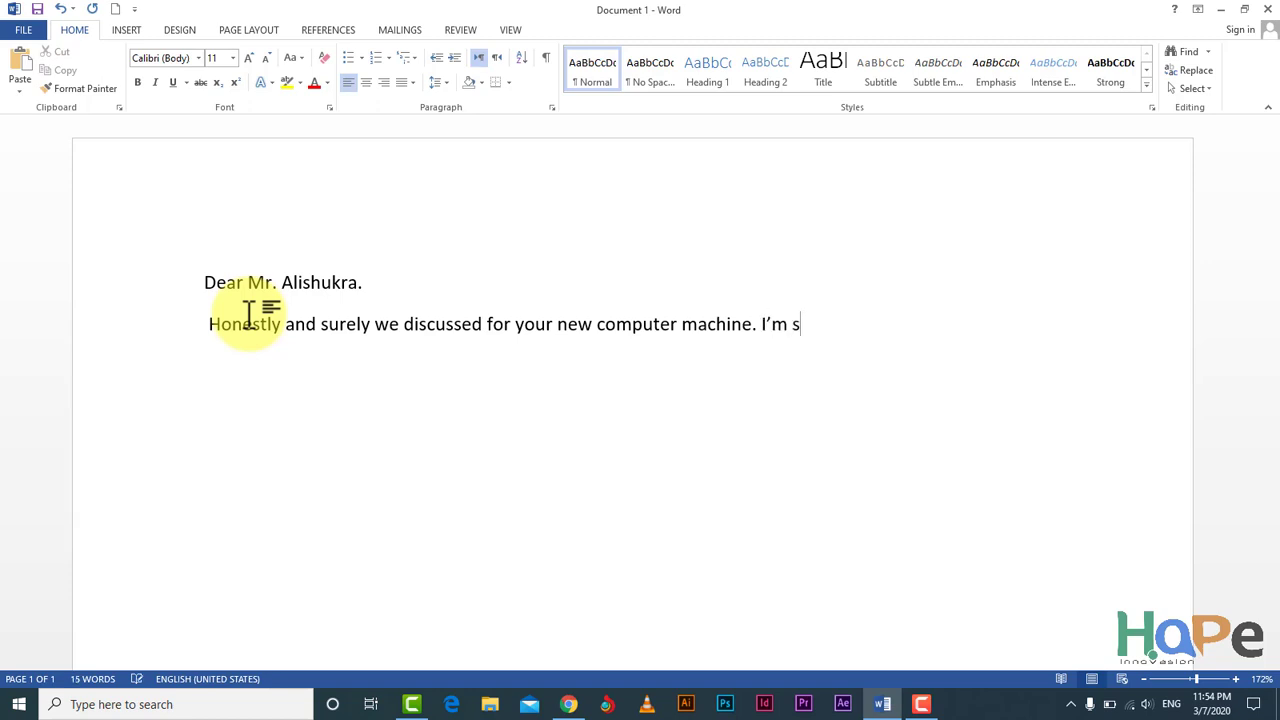
pyautogui.write('urek')
pyautogui.press('BackSpace')
pyautogui.write('yi')
pyautogui.press('BackSpace')
pyautogui.write('ou')
pyautogui.write('will fin')
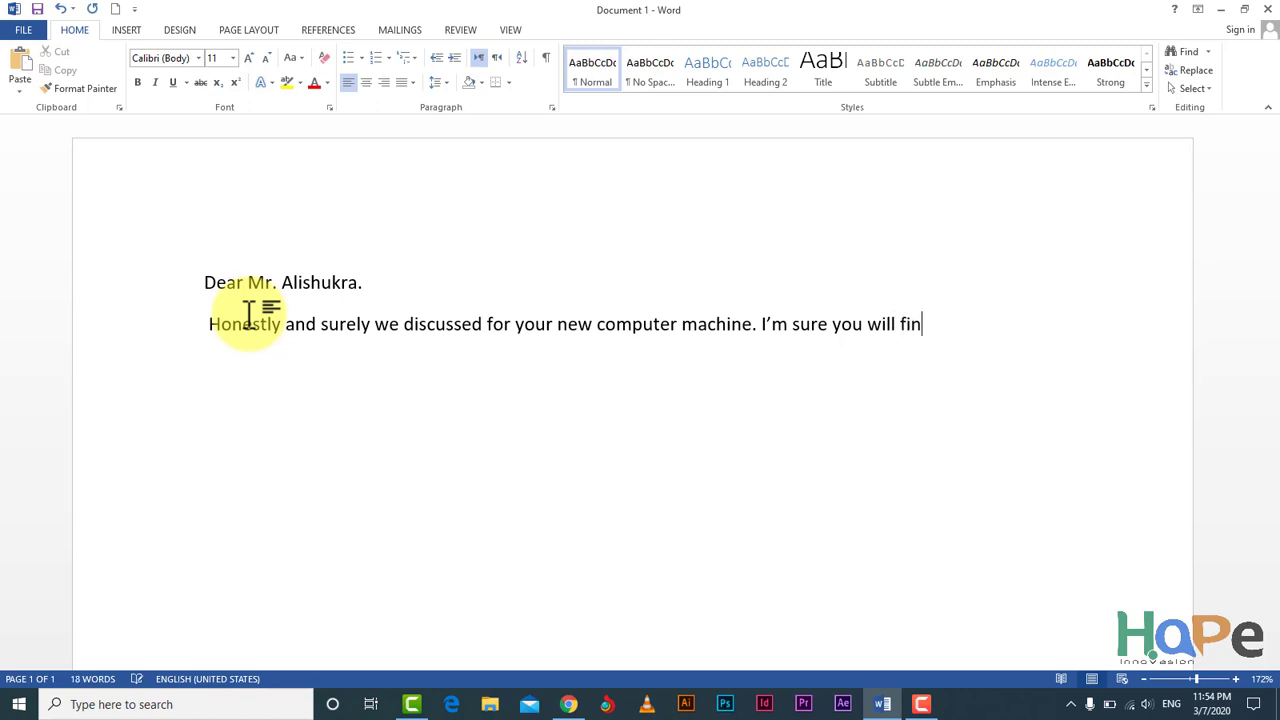
pyautogui.write('d the price ')
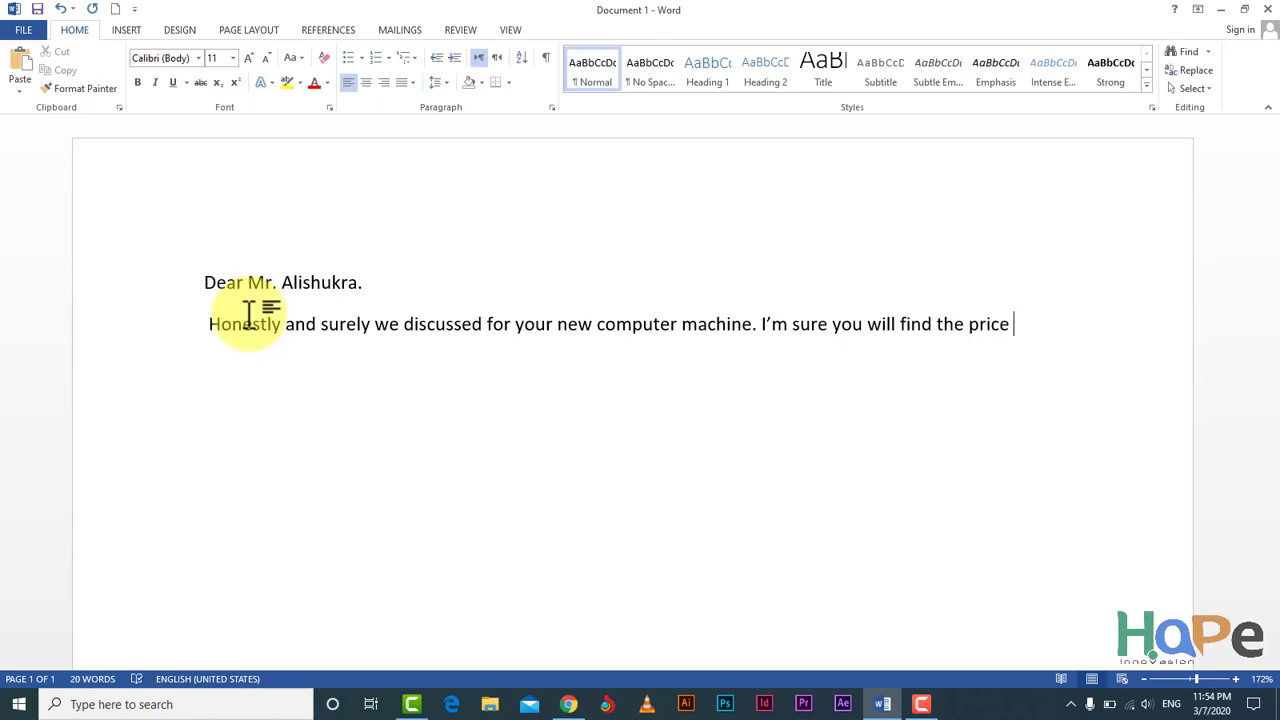
# - Continue the sentence with "is within", correcting the misspelled "withen" with the suggested spelling
pyautogui.write('is withen')
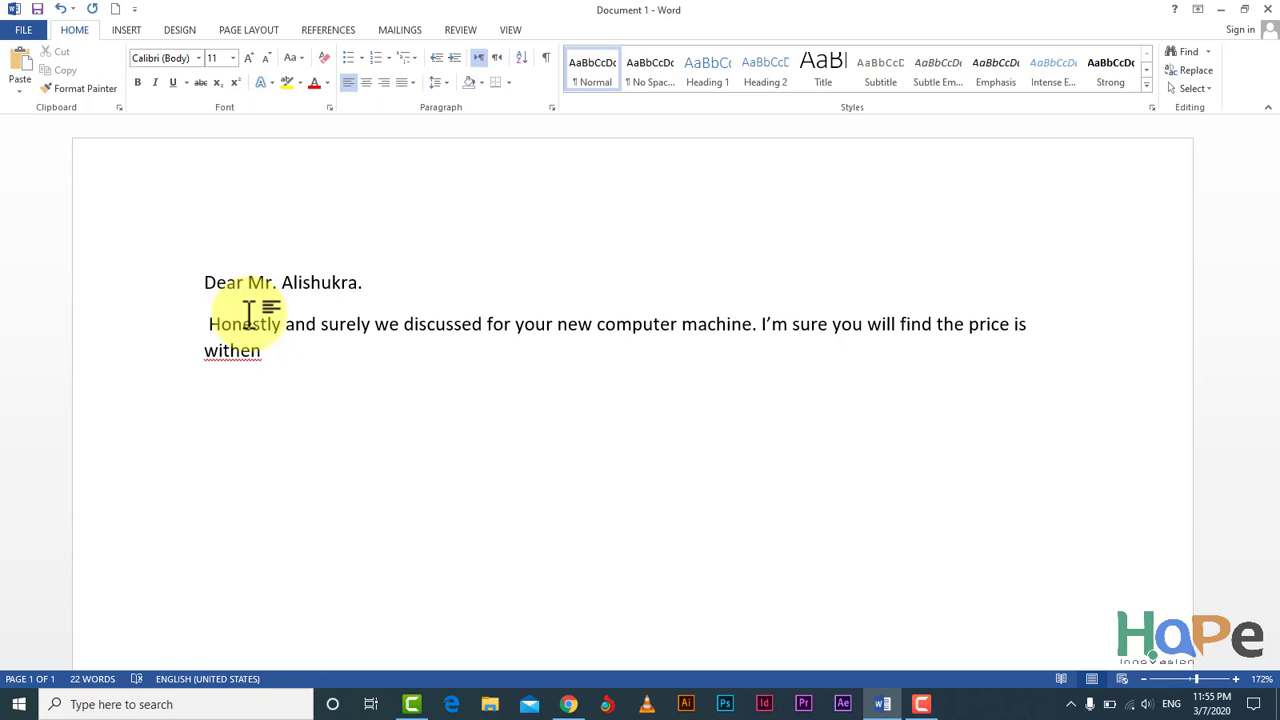
pyautogui.press('BackSpace')
pyautogui.press('BackSpace')
pyautogui.press('BackSpace')
pyautogui.press('BackSpace')
pyautogui.press('BackSpace')
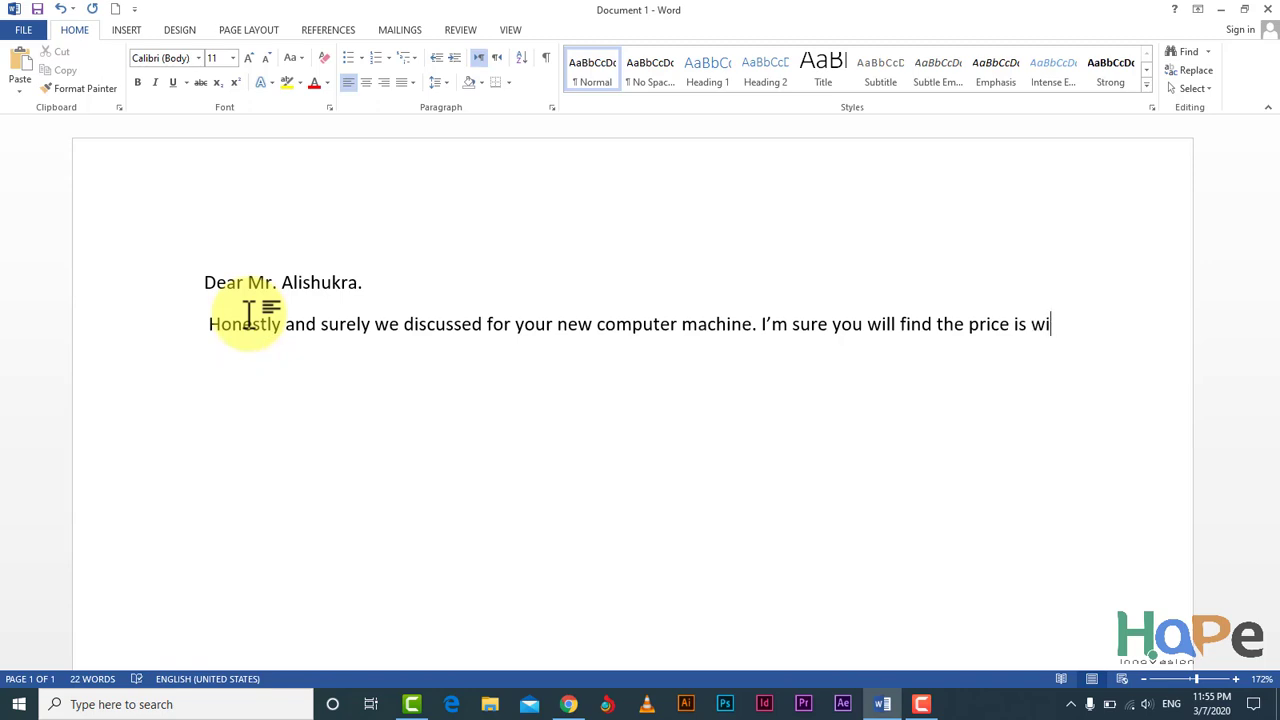
pyautogui.press('BackSpace')
pyautogui.press('BackSpace')
pyautogui.write('withen')
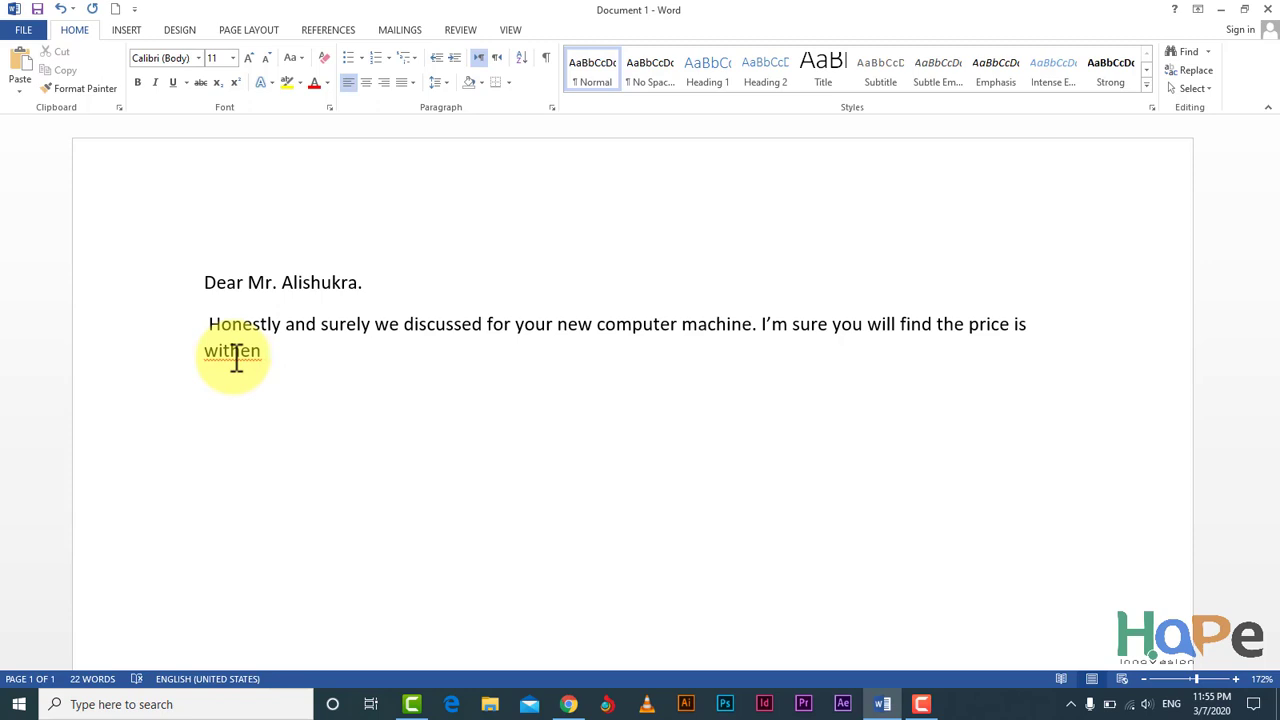
pyautogui.rightClick(252, 347)
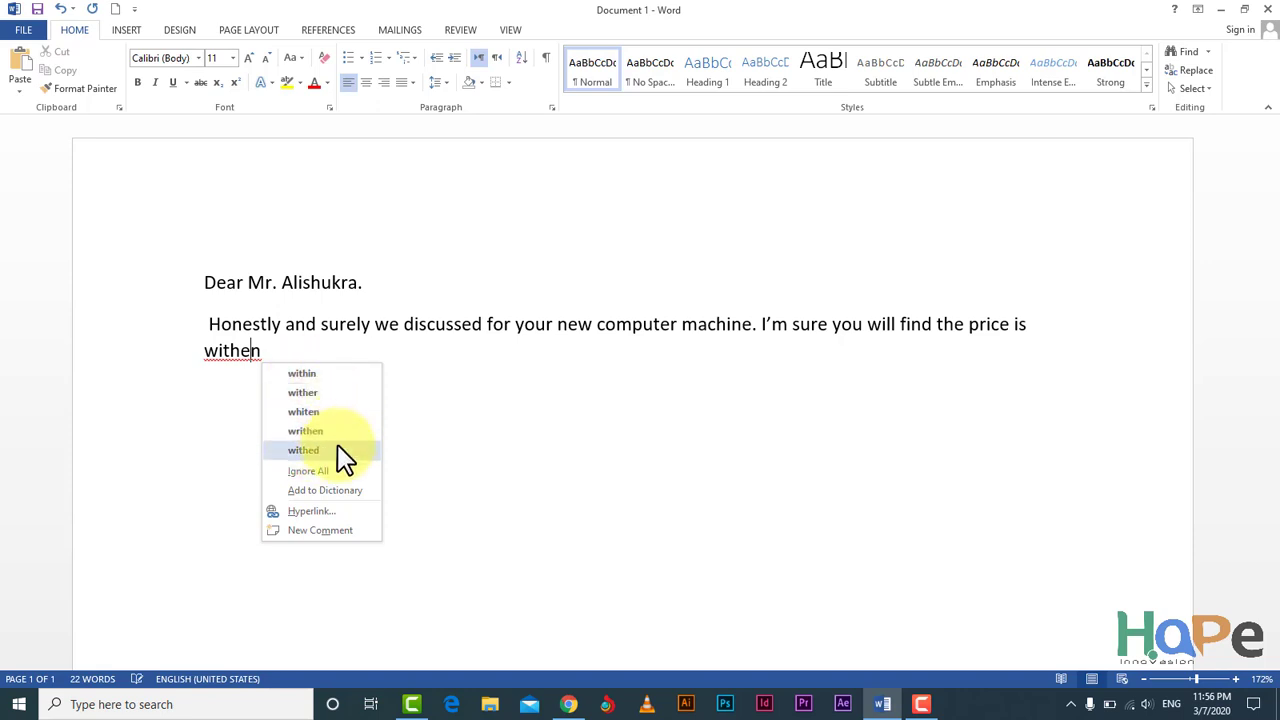
pyautogui.click(326, 376)
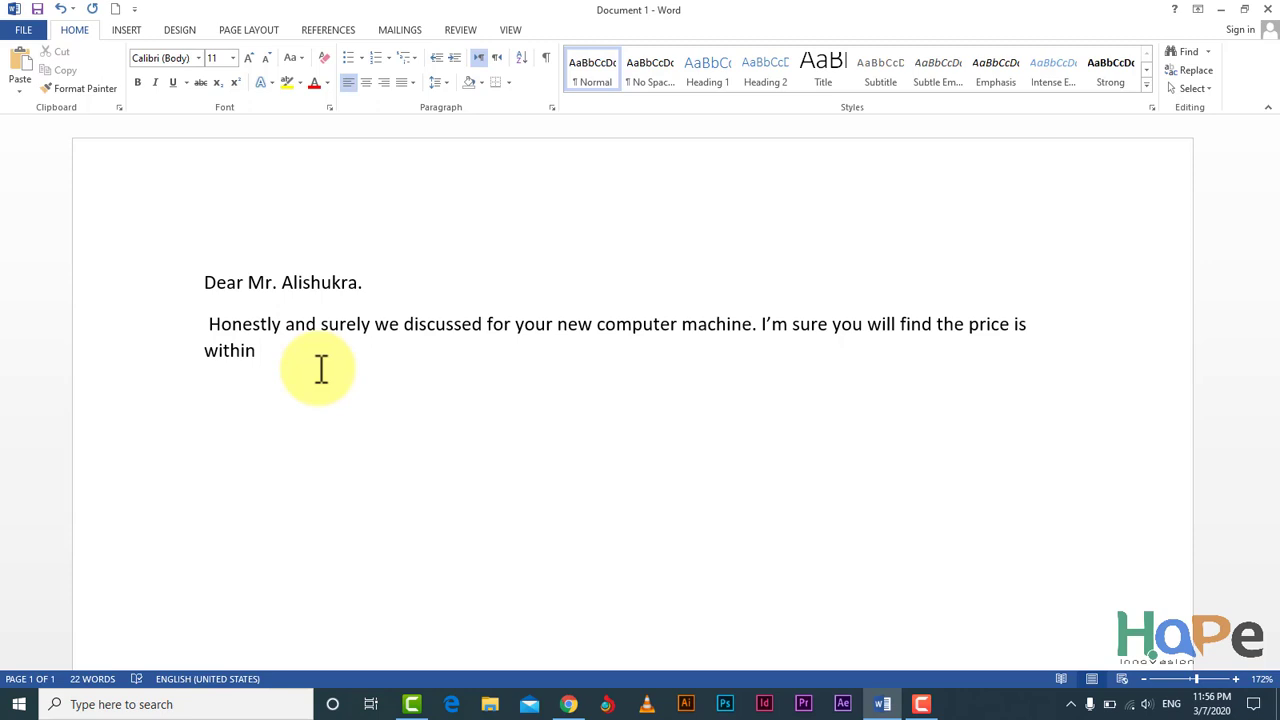
# - End the second sentence with "your budget."
pyautogui.write('your ')
pyautogui.write('budg')
pyautogui.write('et')
pyautogui.write('.')
# - Begin the third sentence with "As you can see,"
pyautogui.write(' A')
pyautogui.write('s ')
pyautogui.write('you ')
pyautogui.write('con')
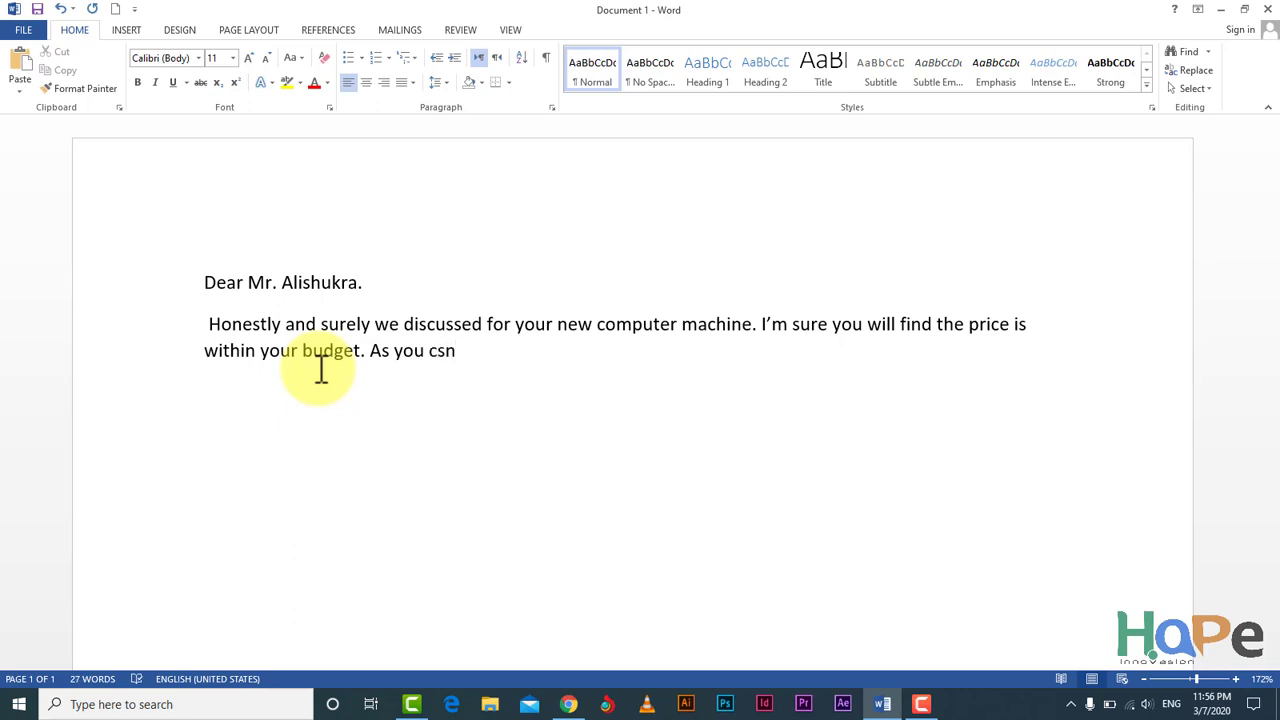
pyautogui.press('BackSpace')
pyautogui.press('BackSpace')
pyautogui.write('a')
pyautogui.write('n see ')
pyautogui.write(',')
pyautogui.write(',')
# - Continue the third sentence with "I have added"
pyautogui.write(' iha')
pyautogui.press('BackSpace')
pyautogui.press('BackSpace')
pyautogui.press('BackSpace')
pyautogui.press('BackSpace')
pyautogui.write('I habe')
pyautogui.press('BackSpace')
pyautogui.press('BackSpace')
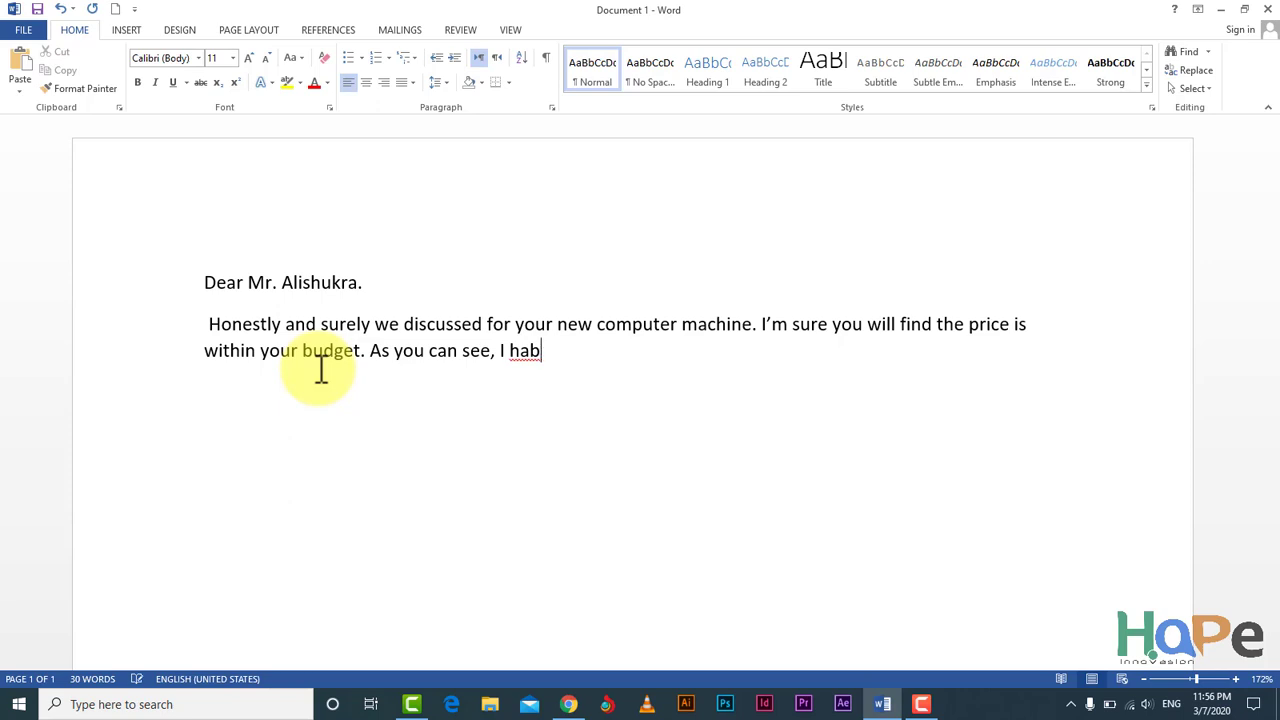
pyautogui.press('BackSpace')
pyautogui.write('ve')
pyautogui.write('as')
pyautogui.press('BackSpace')
pyautogui.write('dded')
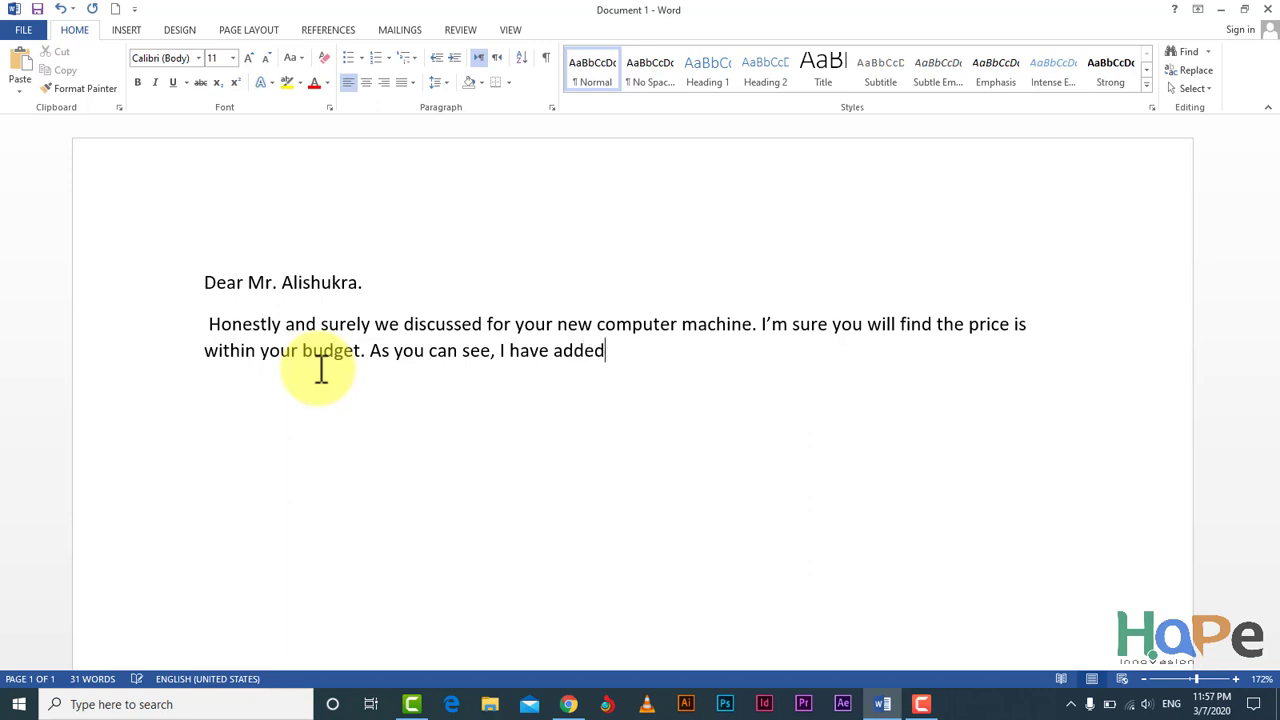
# - Complete the third sentence with "the new memory and hard disk you request."
pyautogui.write(' the nwe')
pyautogui.press('BackSpace')
pyautogui.press('BackSpace')
pyautogui.write('eew')
pyautogui.press('BackSpace')
pyautogui.press('BackSpace')
pyautogui.write('w me')
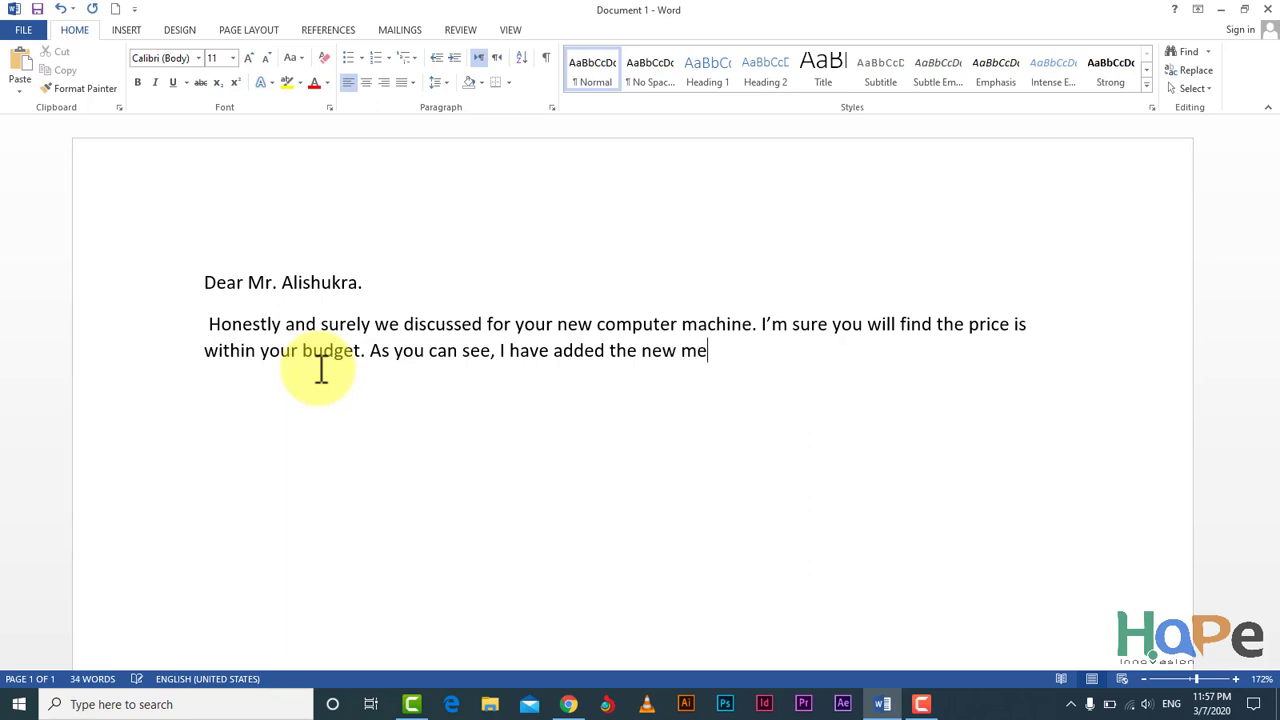
pyautogui.write('mory and har')
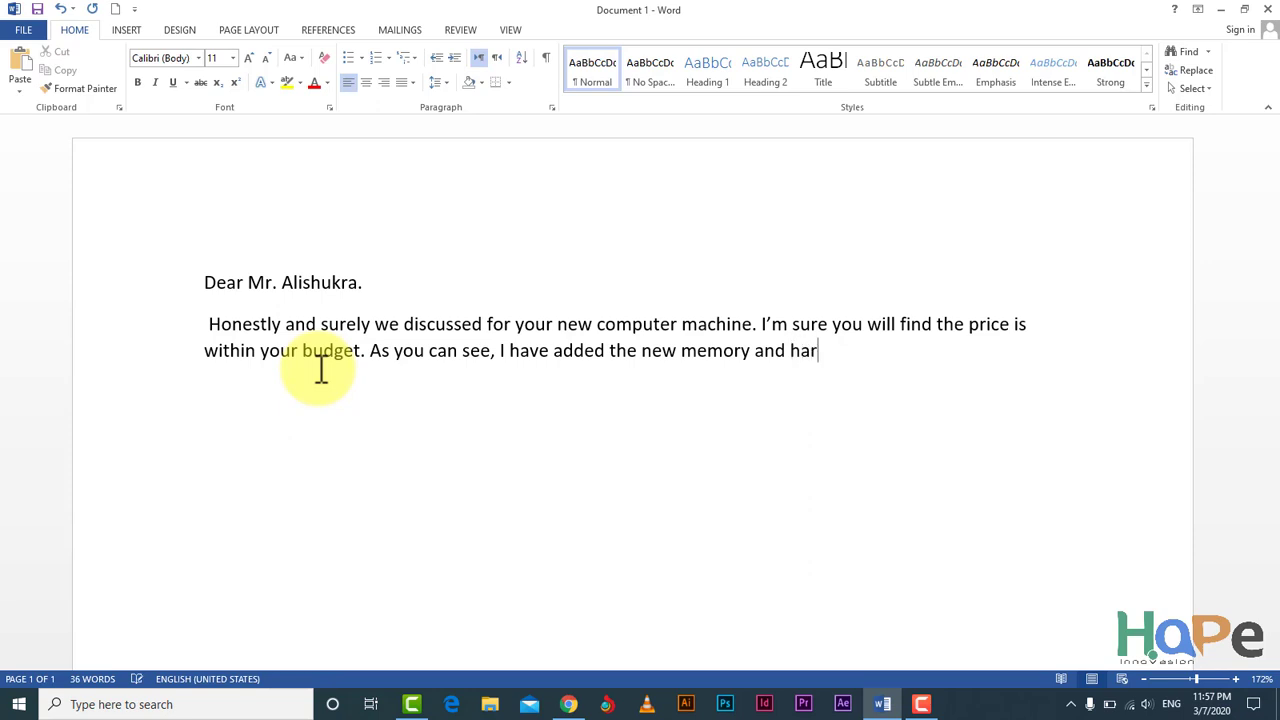
pyautogui.write('d disk you re')
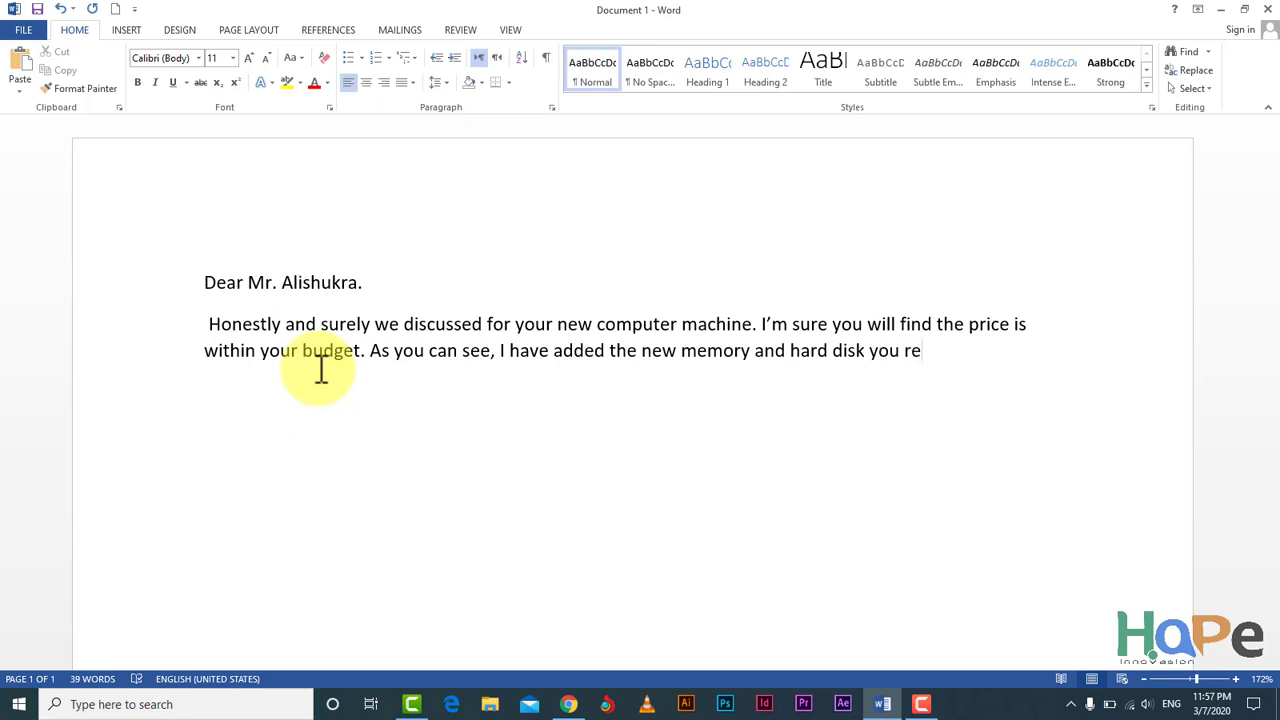
pyautogui.write('quest')
pyautogui.press('BackSpace')
pyautogui.write('. iha')
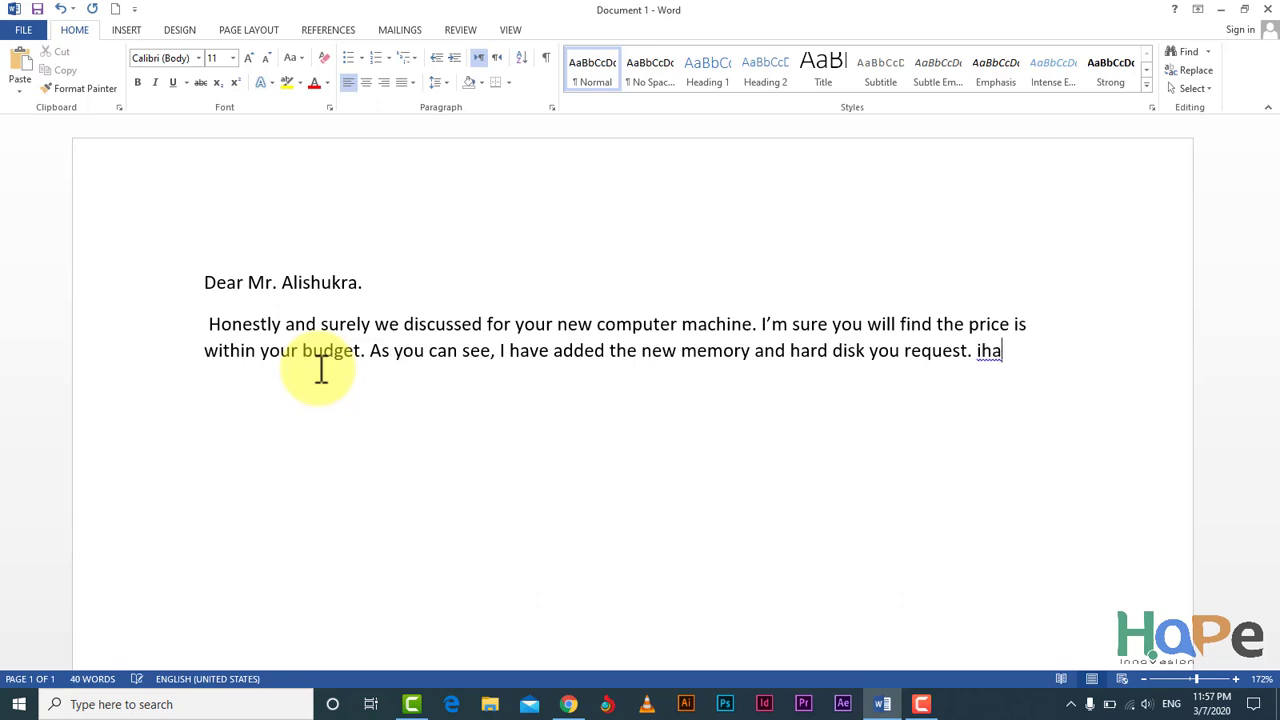
# - Begin the fourth sentence of the paragraph with "I have also"
pyautogui.write('ve')
pyautogui.press('BackSpace')
pyautogui.press('BackSpace')
pyautogui.press('BackSpace')
pyautogui.press('BackSpace')
pyautogui.write('ha')
pyautogui.write('ve ')
pyautogui.write('also')
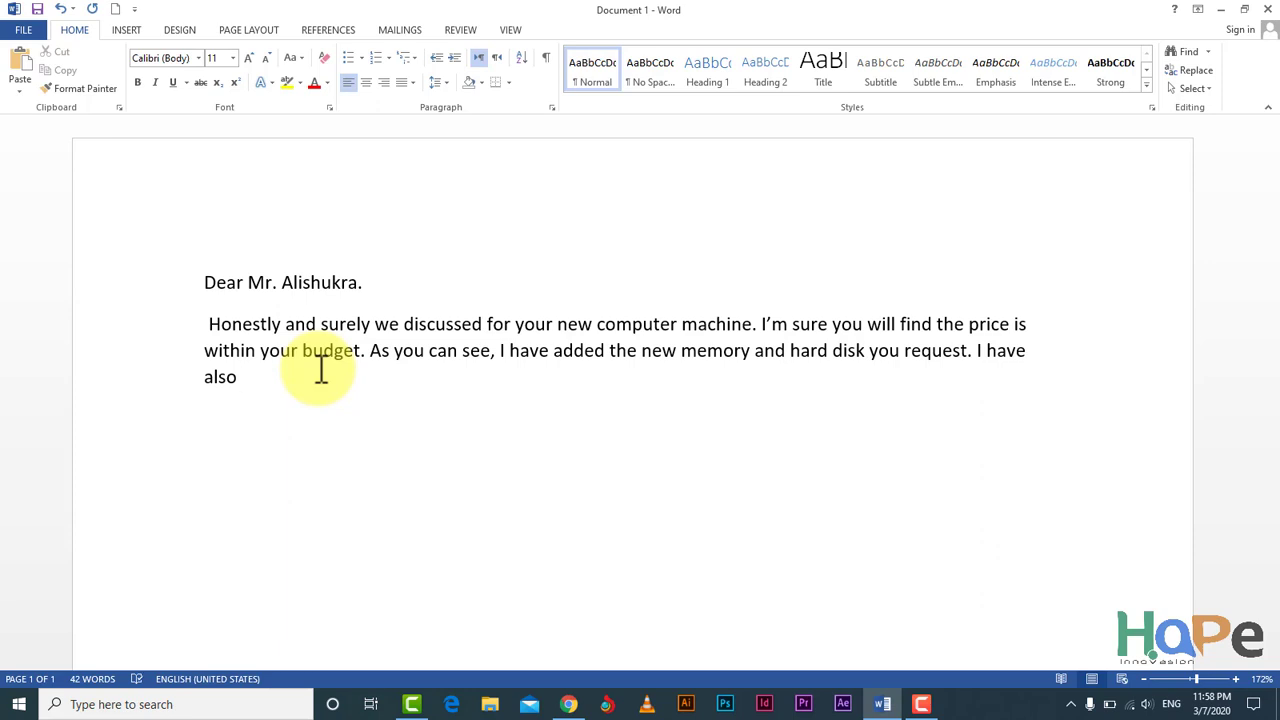
# - Complete the fourth sentence with "added extra cooling fans to your case."
pyautogui.write('added extra cooling ')
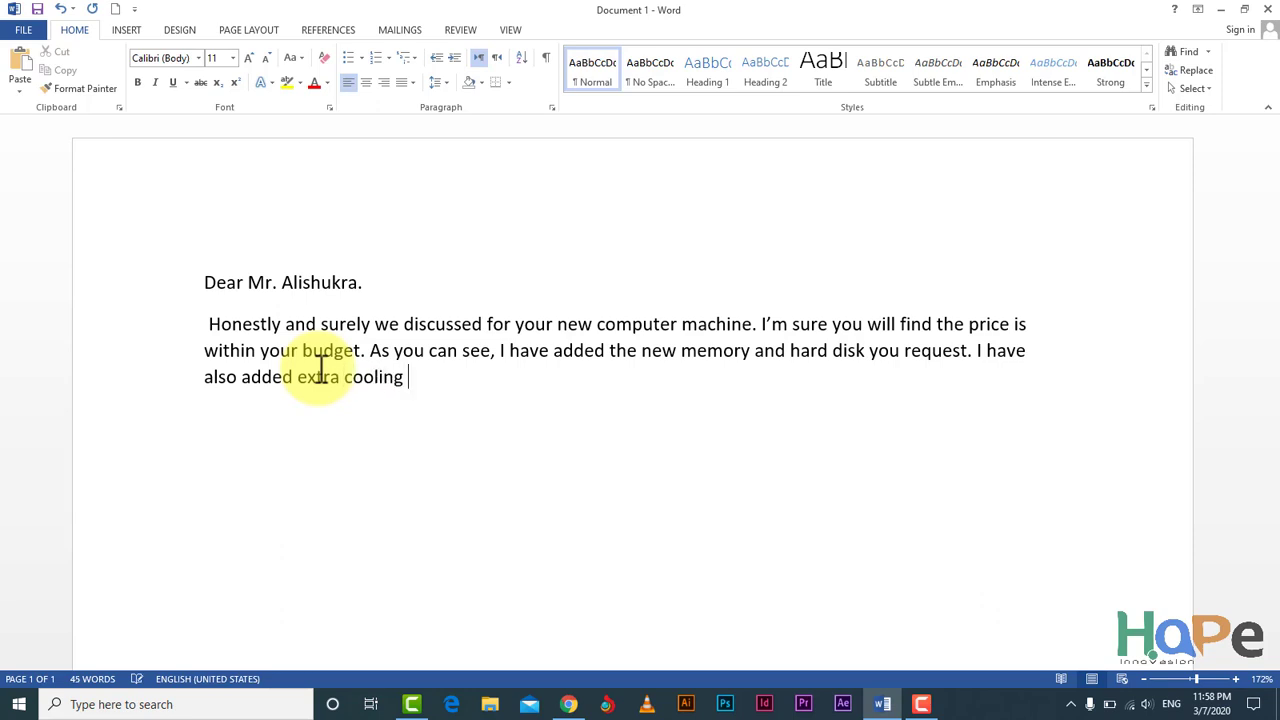
pyautogui.write('fans to o')
pyautogui.press('BackSpace')
pyautogui.write('your ')
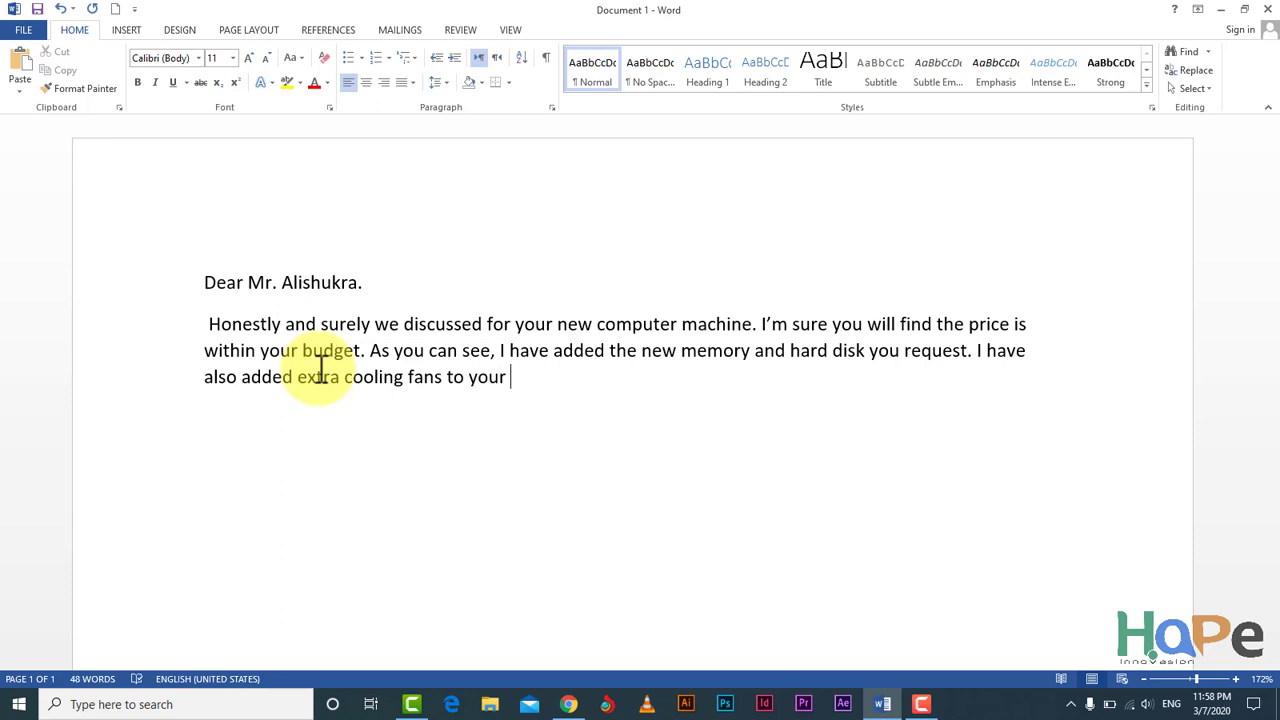
pyautogui.write('case.')
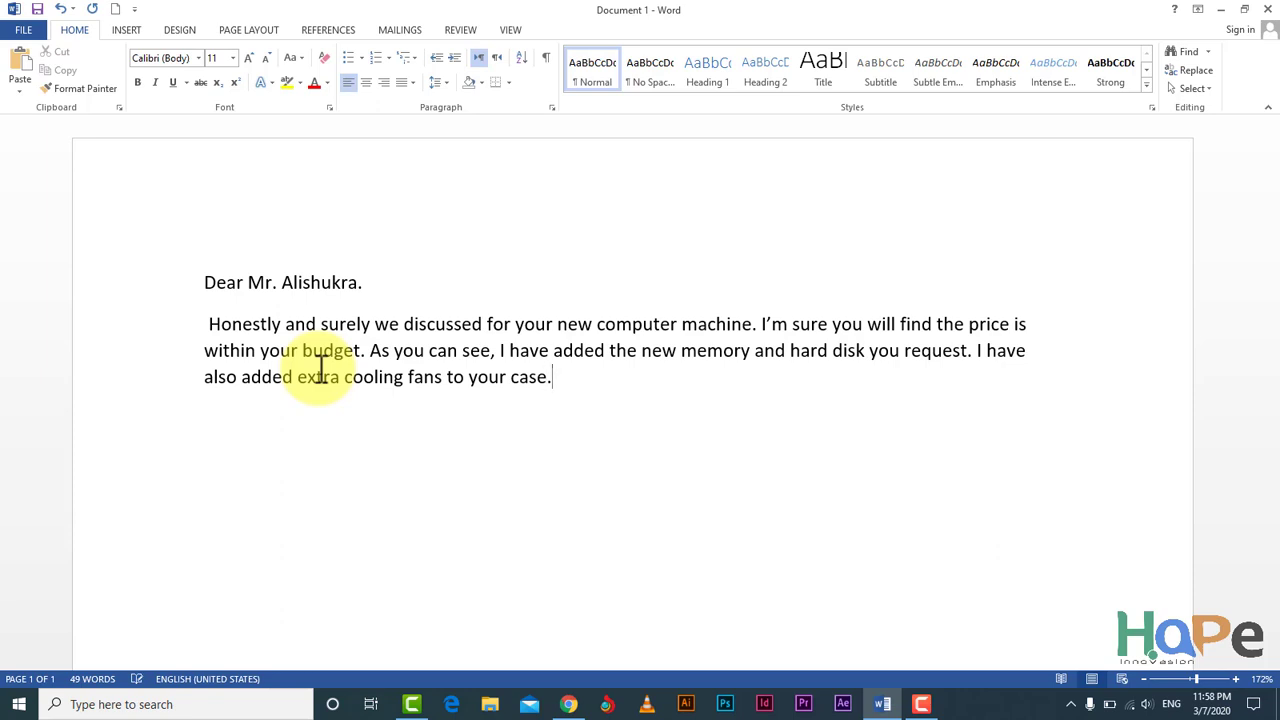